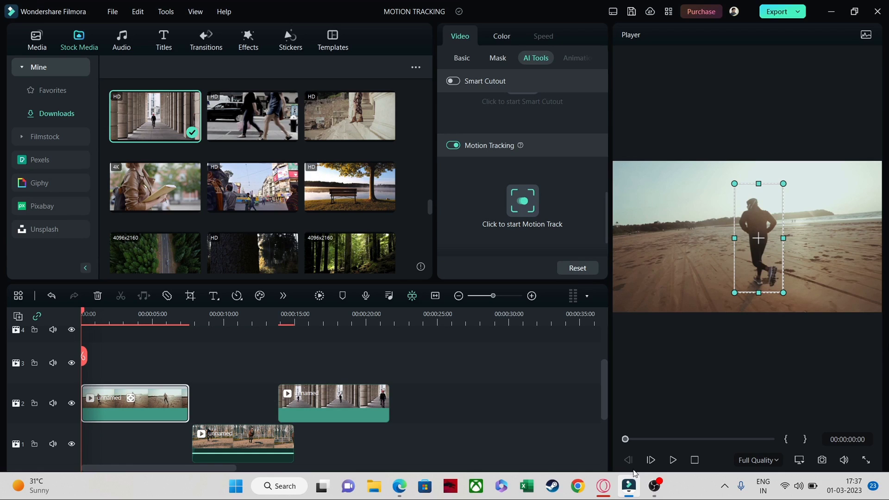
Select the beach runner clip, toggle Motion Tracking off and back on, and confirm
{"action": "left_click", "coordinate": [210, 360]}
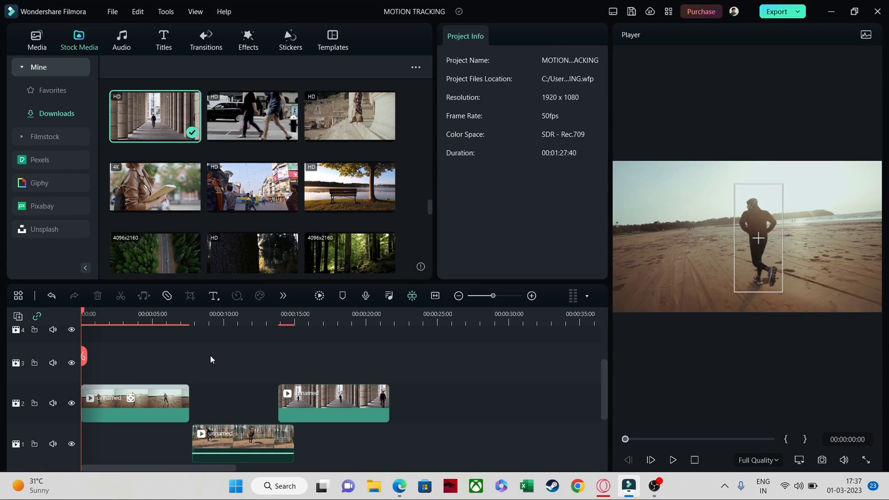
{"action": "left_click", "coordinate": [146, 407]}
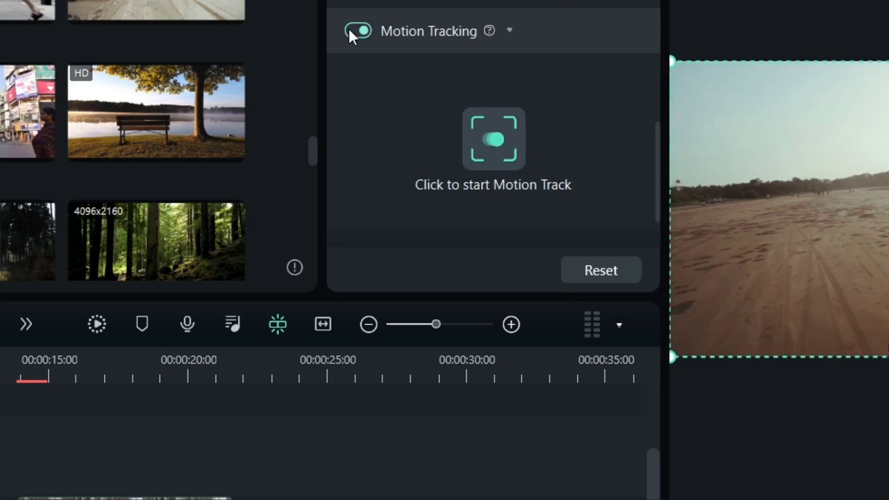
{"action": "left_click", "coordinate": [356, 31]}
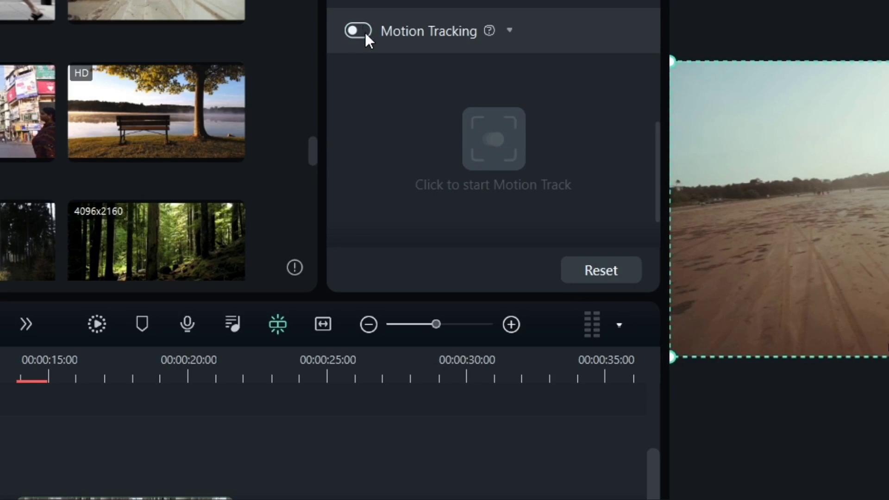
{"action": "left_click", "coordinate": [356, 31]}
{"action": "left_click", "coordinate": [454, 228]}
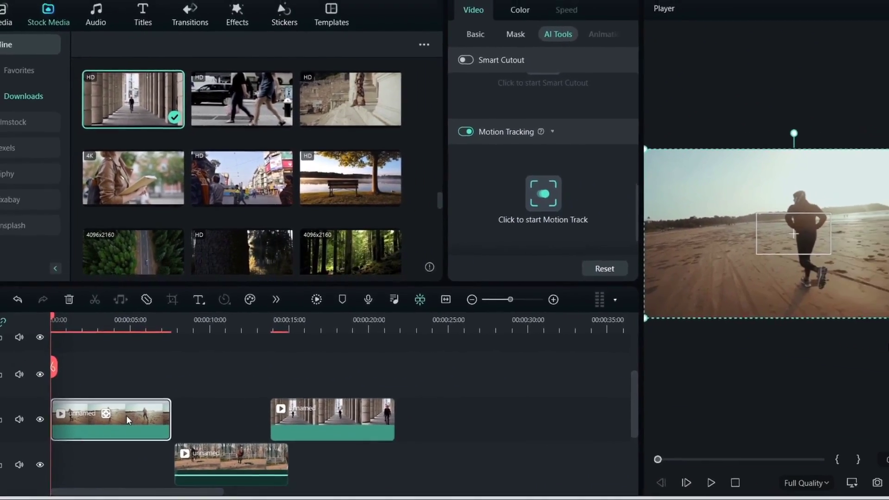
Remove the Motion Tracking effect from the beach runner clip and reselect the clip
{"action": "right_click", "coordinate": [55, 464]}
{"action": "left_click", "coordinate": [178, 417]}
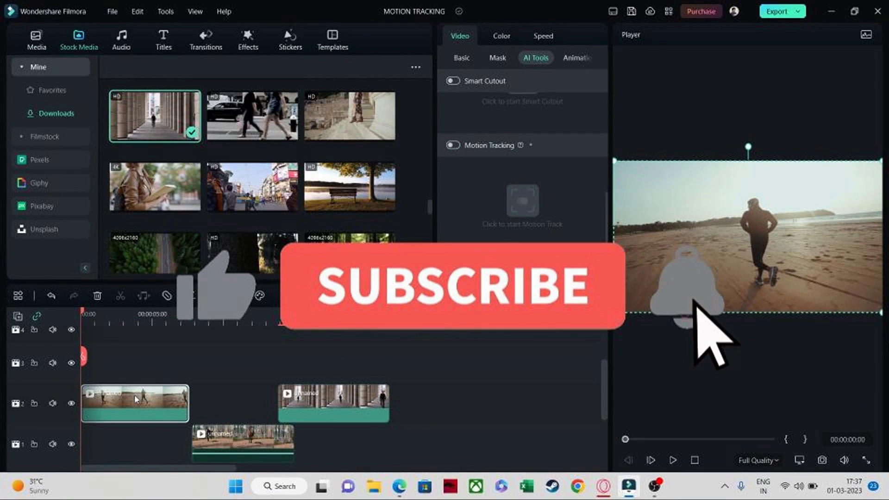
{"action": "left_click", "coordinate": [195, 366]}
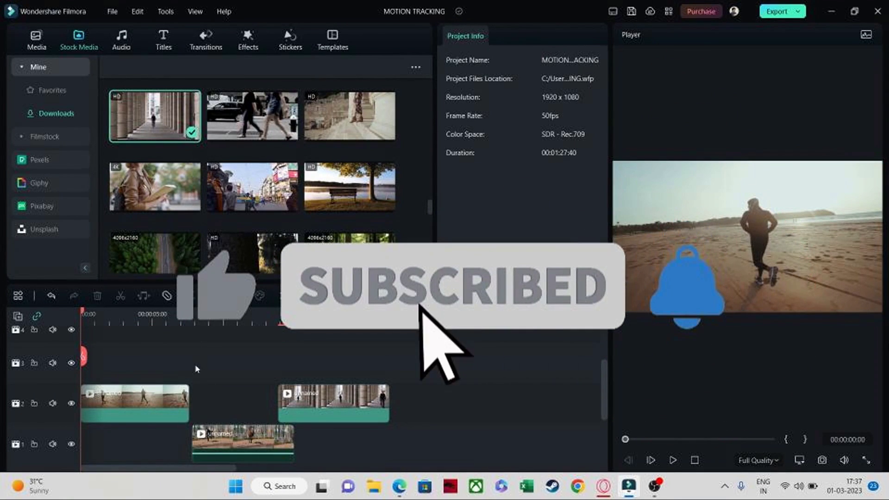
{"action": "left_click", "coordinate": [147, 408]}
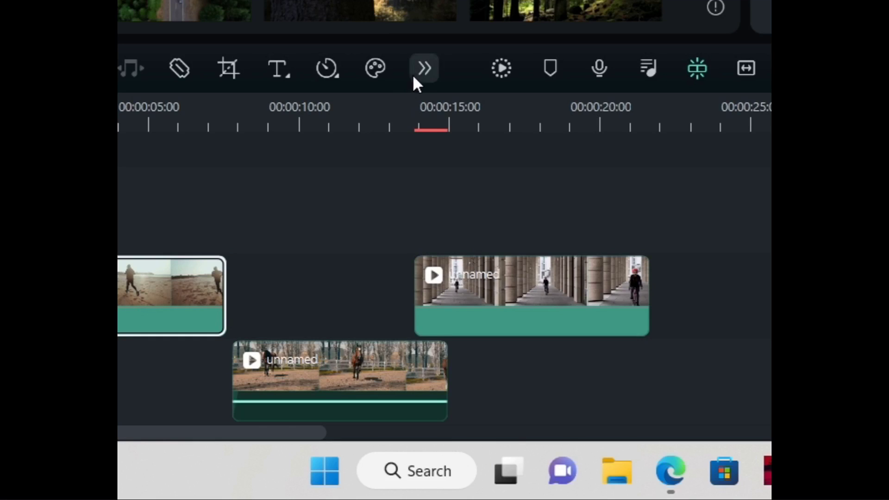
Turn Motion Tracking on from the More tools list and reshape the tracking box tall and narrow over the runner
{"action": "left_click", "coordinate": [425, 69]}
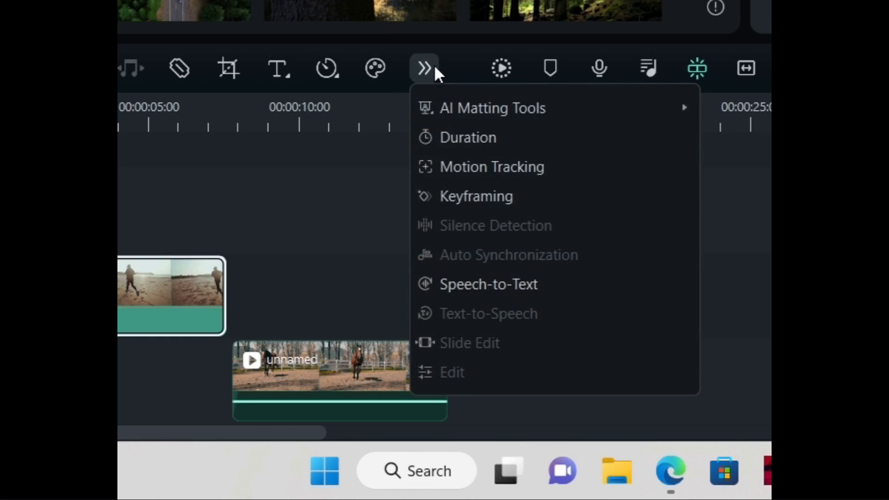
{"action": "left_click", "coordinate": [465, 168]}
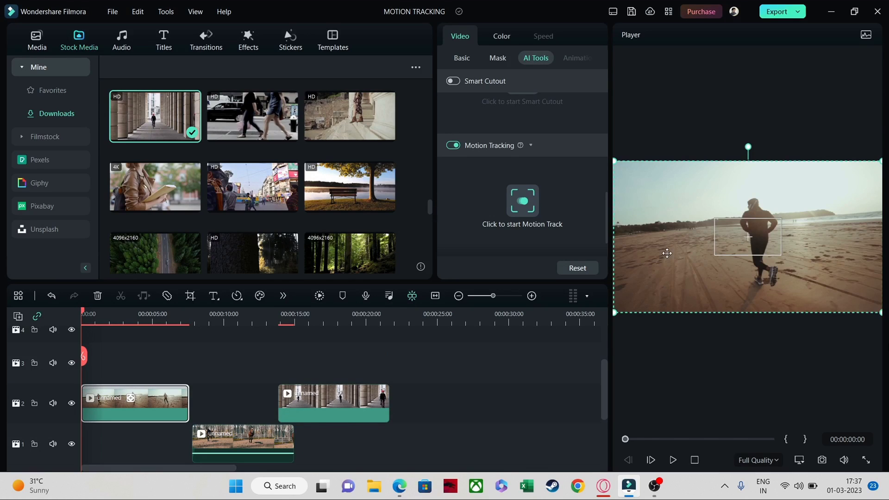
{"action": "left_click", "coordinate": [736, 236]}
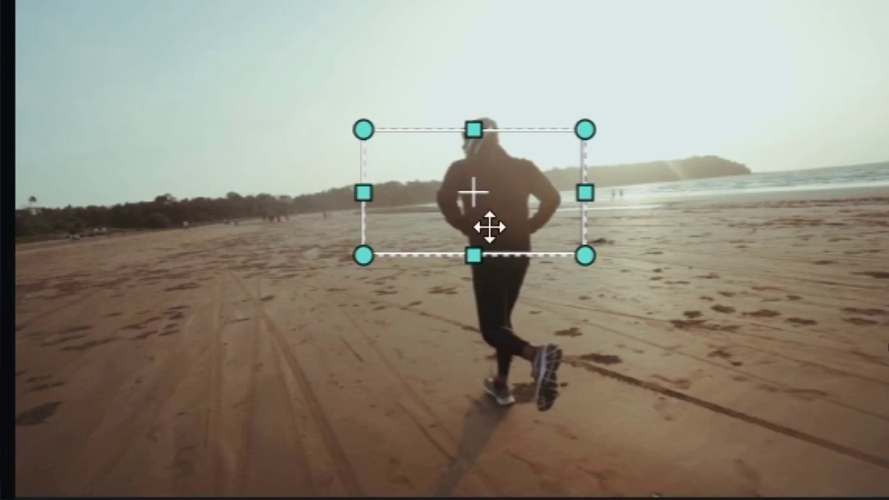
{"action": "left_click_drag", "start_coordinate": [472, 250], "coordinate": [482, 357]}
{"action": "left_click_drag", "start_coordinate": [469, 270], "coordinate": [488, 324]}
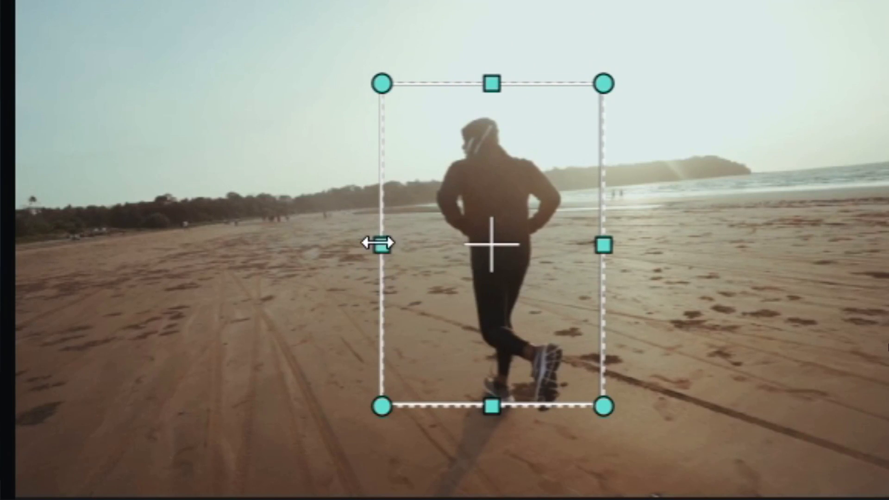
{"action": "left_click_drag", "start_coordinate": [379, 242], "coordinate": [426, 244]}
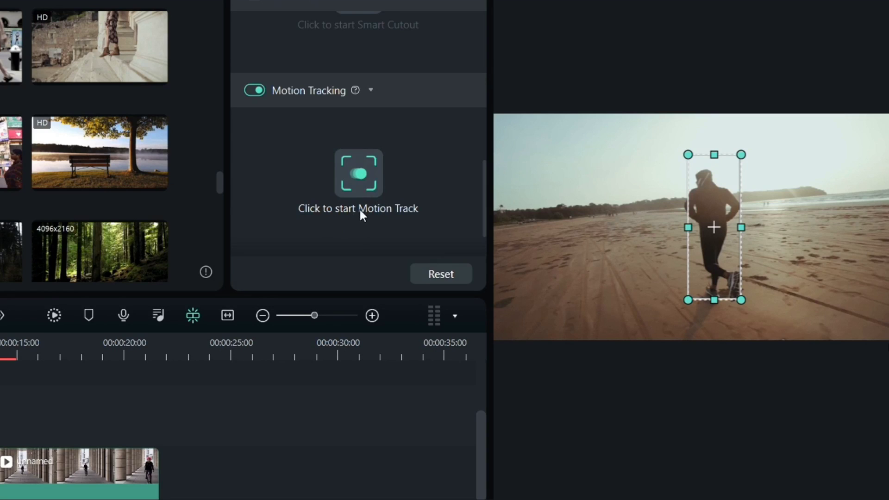
Run the motion track analysis on the runner, dismiss the tip, and leave Link Element at None
{"action": "left_click", "coordinate": [360, 183]}
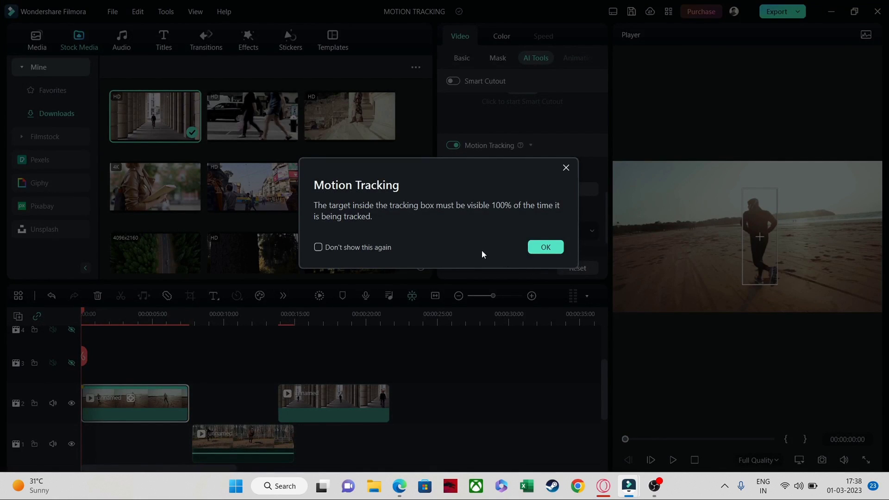
{"action": "left_click", "coordinate": [542, 247]}
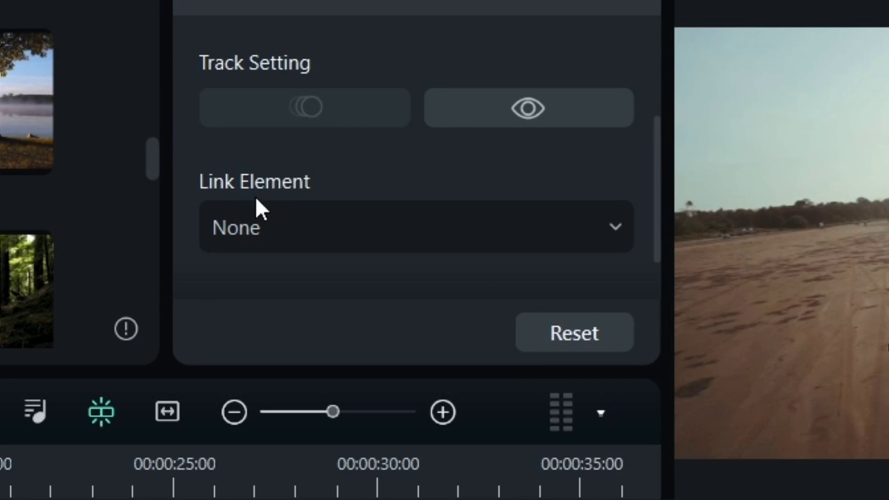
{"action": "left_click", "coordinate": [269, 221]}
{"action": "left_click", "coordinate": [271, 296]}
{"action": "left_click", "coordinate": [292, 235]}
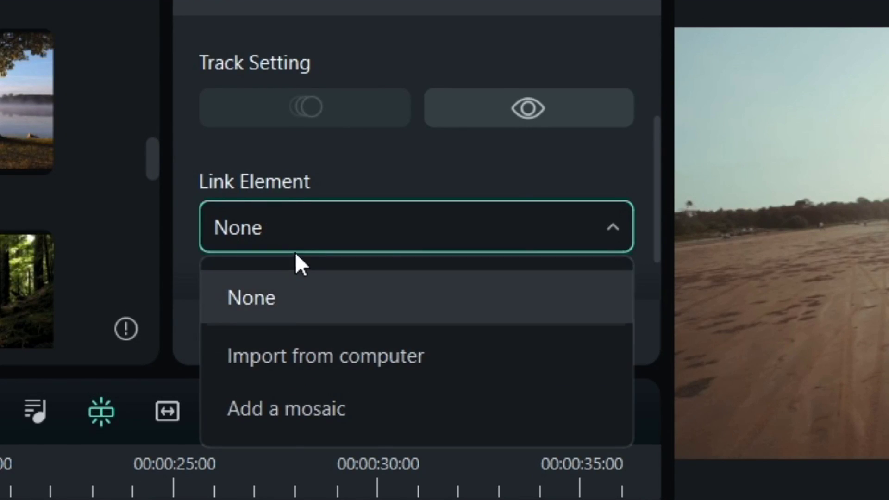
{"action": "left_click", "coordinate": [296, 250]}
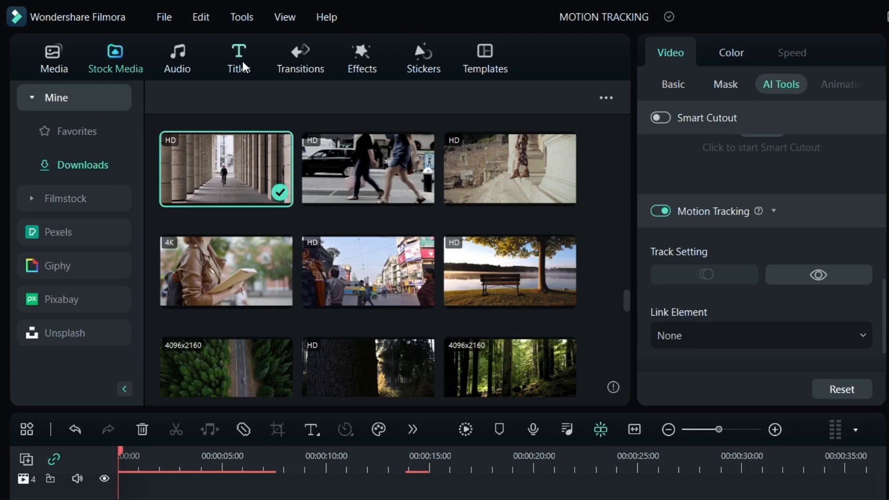
Search the Titles library for 'callouts' and drop Callout 1 at 00:00 on track 3
{"action": "left_click", "coordinate": [164, 40]}
{"action": "left_click", "coordinate": [247, 97]}
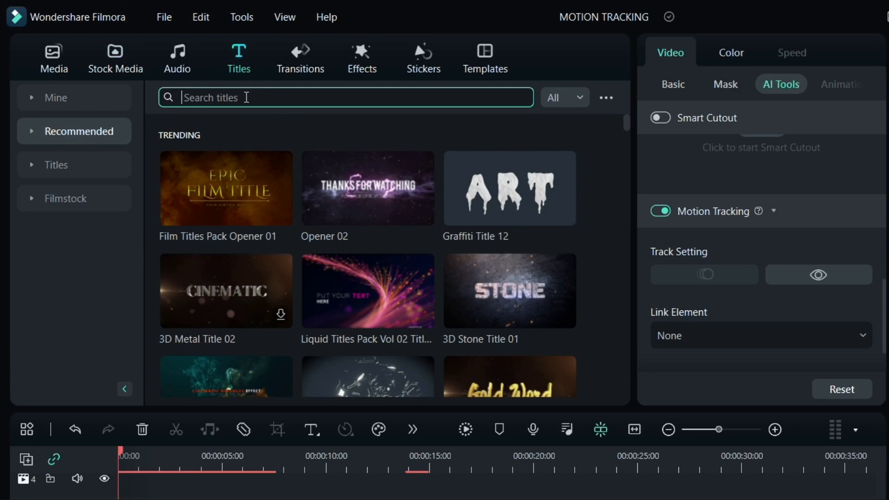
{"action": "type", "text": "callouts"}
{"action": "key", "text": "Return"}
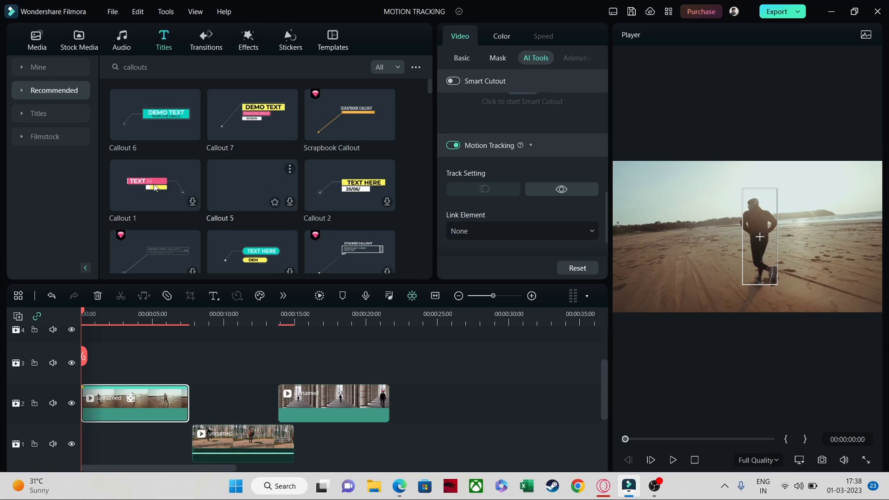
{"action": "left_click_drag", "start_coordinate": [225, 269], "coordinate": [137, 499]}
{"action": "left_click_drag", "start_coordinate": [93, 360], "coordinate": [74, 362]}
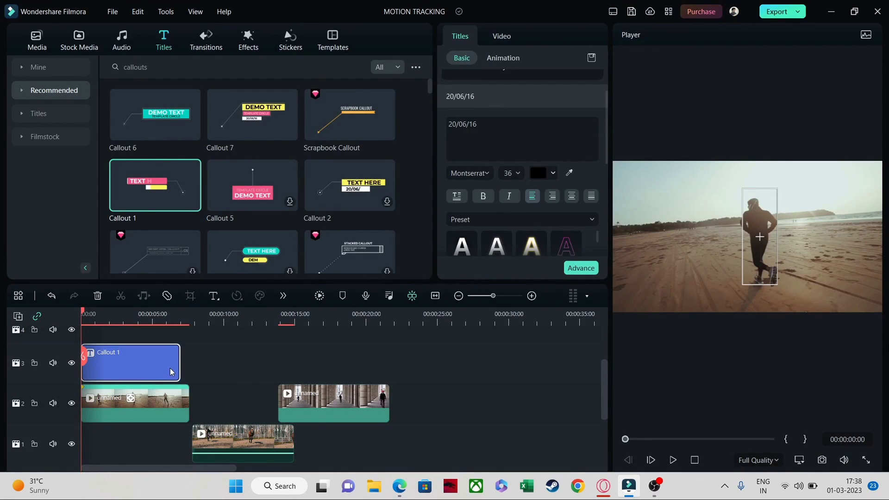
{"action": "left_click_drag", "start_coordinate": [176, 360], "coordinate": [189, 360]}
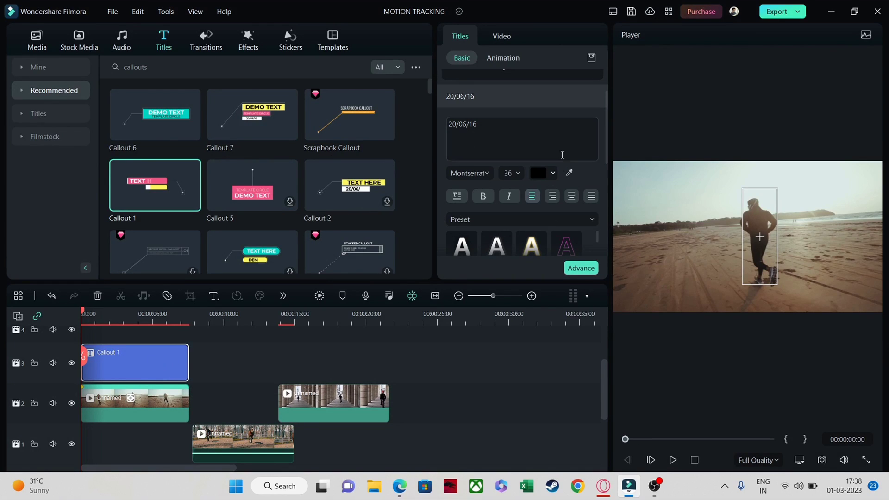
{"action": "scroll", "coordinate": [605, 137], "scroll_direction": "up", "scroll_amount": 3}
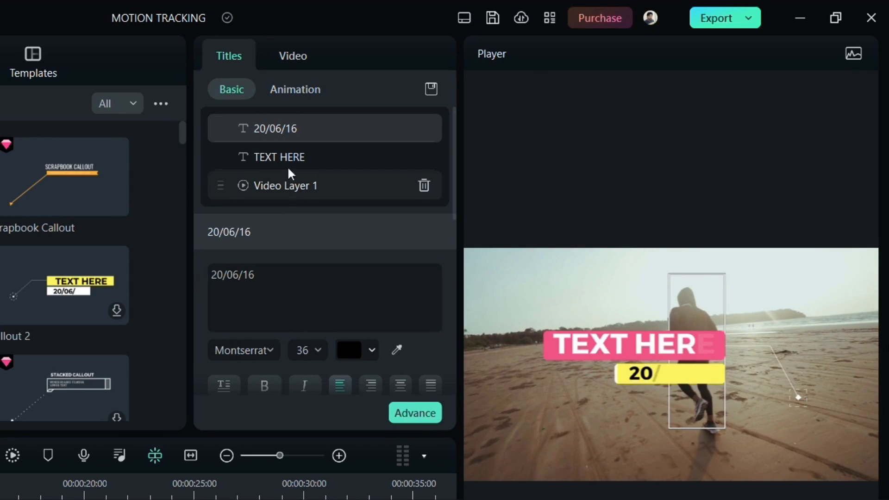
{"action": "left_click", "coordinate": [253, 280]}
{"action": "left_click_drag", "start_coordinate": [211, 280], "coordinate": [270, 279]}
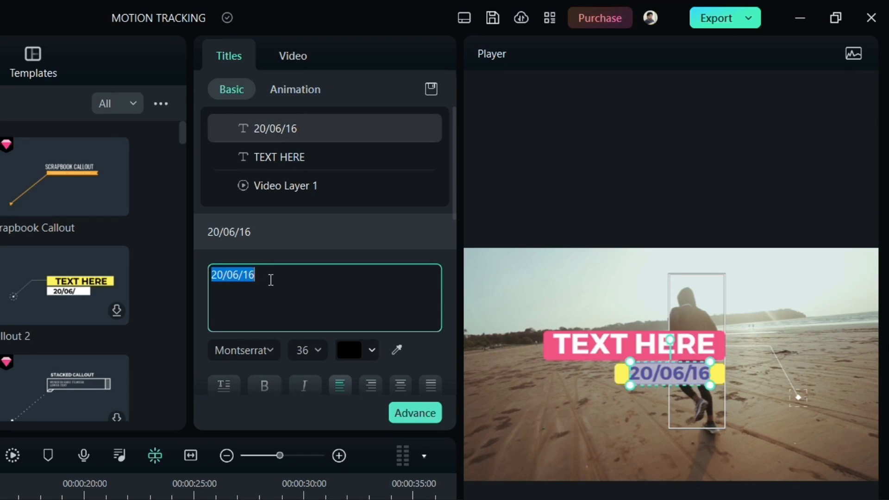
{"action": "type", "text": "DOB"}
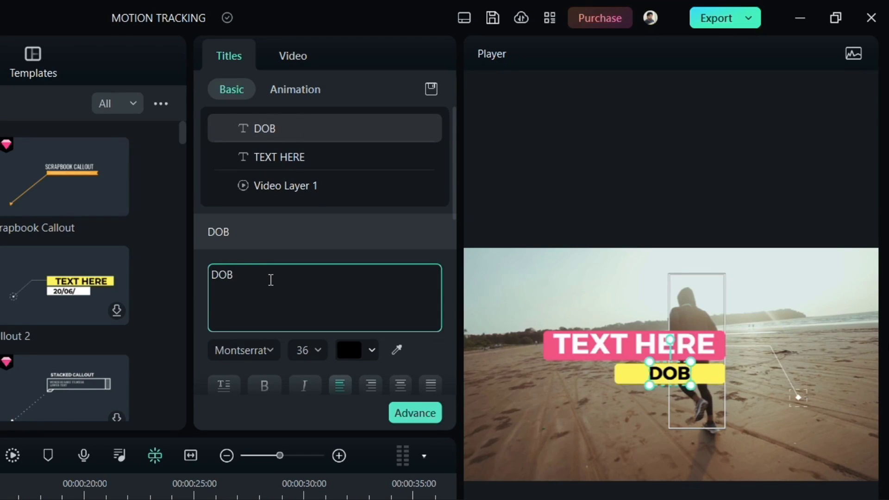
{"action": "type", "text": ": "}
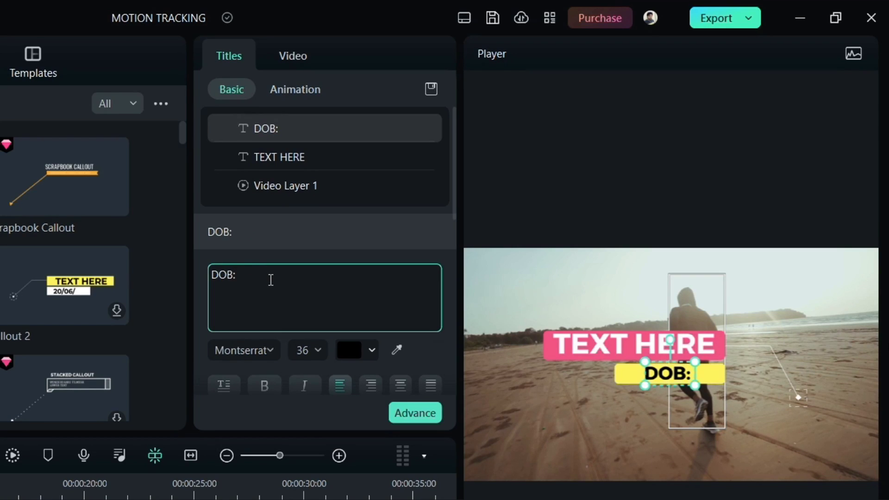
{"action": "type", "text": "1"}
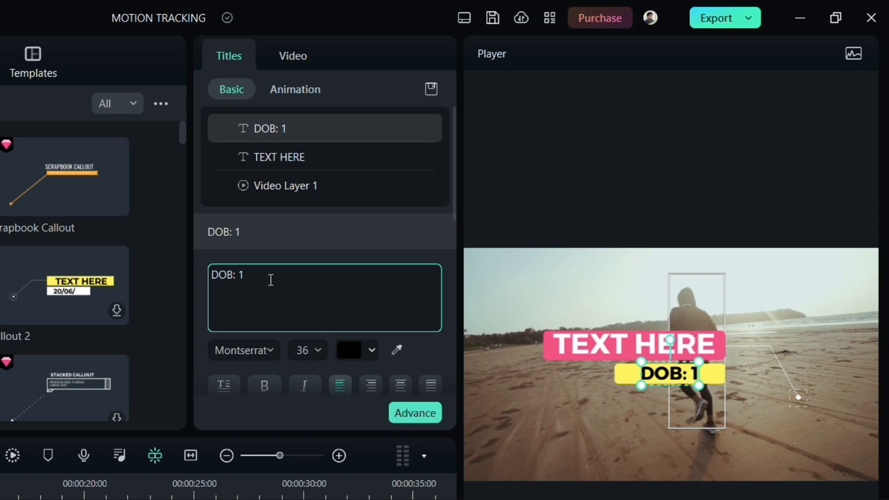
{"action": "type", "text": "2/2"}
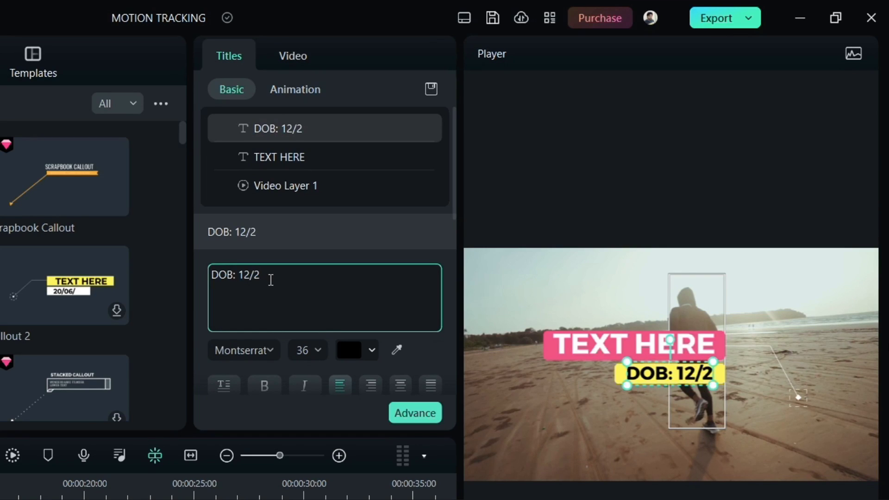
{"action": "type", "text": "/1995"}
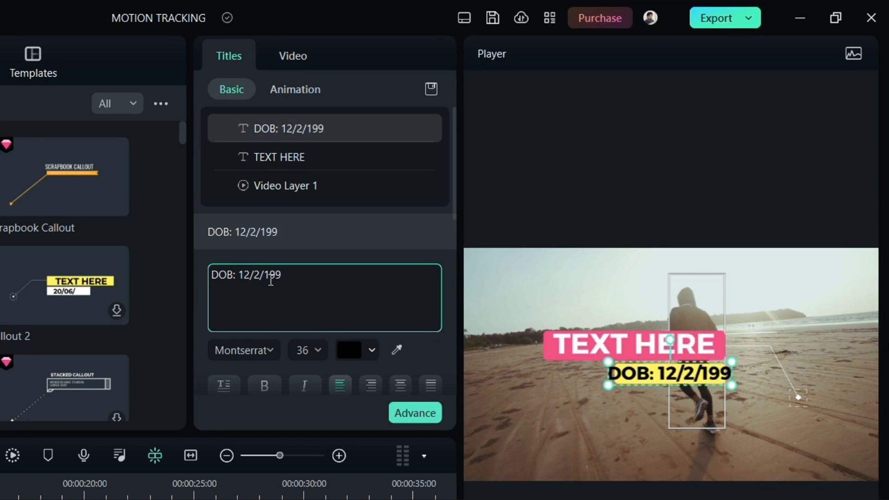
Replace the pink bar's TEXT HERE with the runner's name and deselect the title
{"action": "left_click", "coordinate": [310, 152]}
{"action": "left_click", "coordinate": [298, 282]}
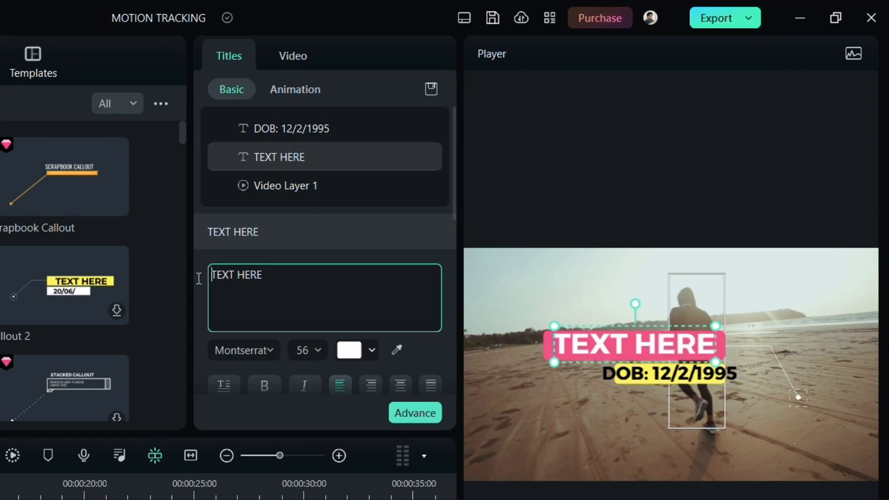
{"action": "key", "text": "ctrl+a"}
{"action": "type", "text": "Andrew"}
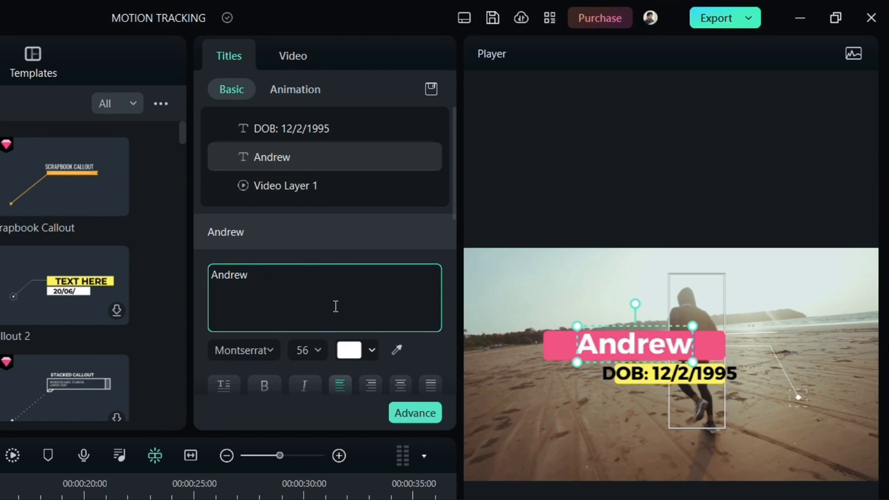
{"action": "key", "text": "Escape"}
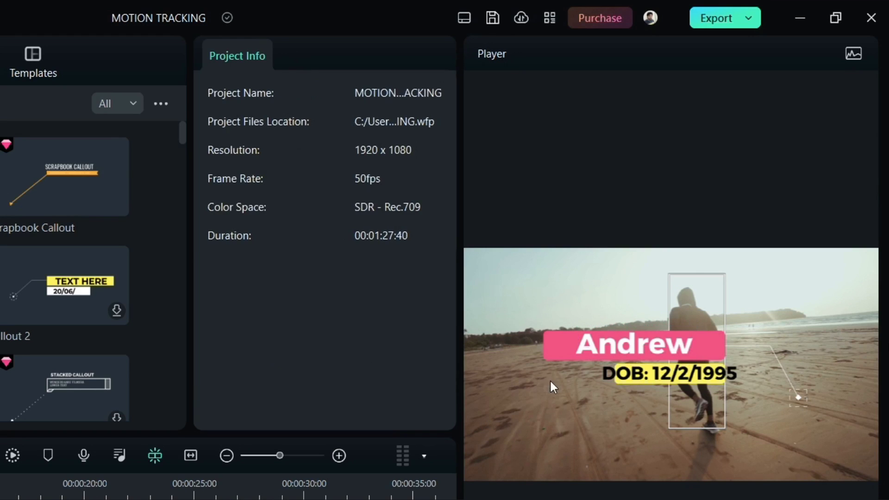
{"action": "left_click", "coordinate": [618, 354]}
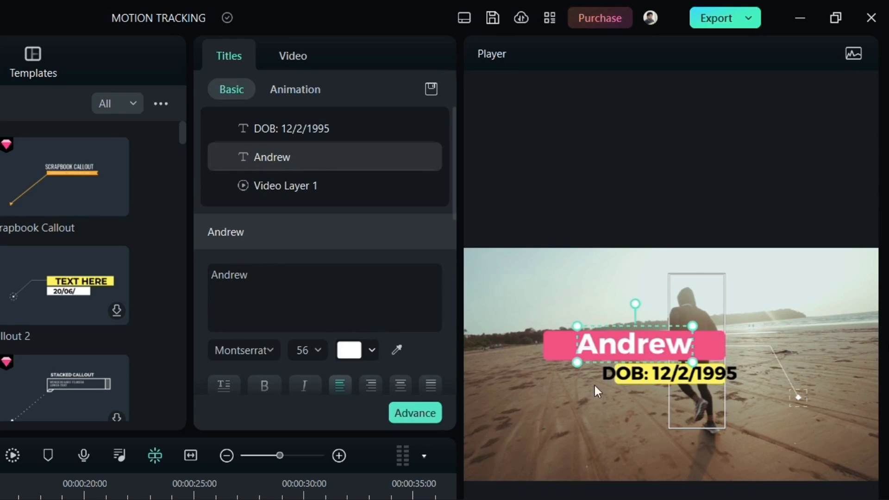
{"action": "left_click", "coordinate": [278, 128]}
{"action": "left_click", "coordinate": [617, 440]}
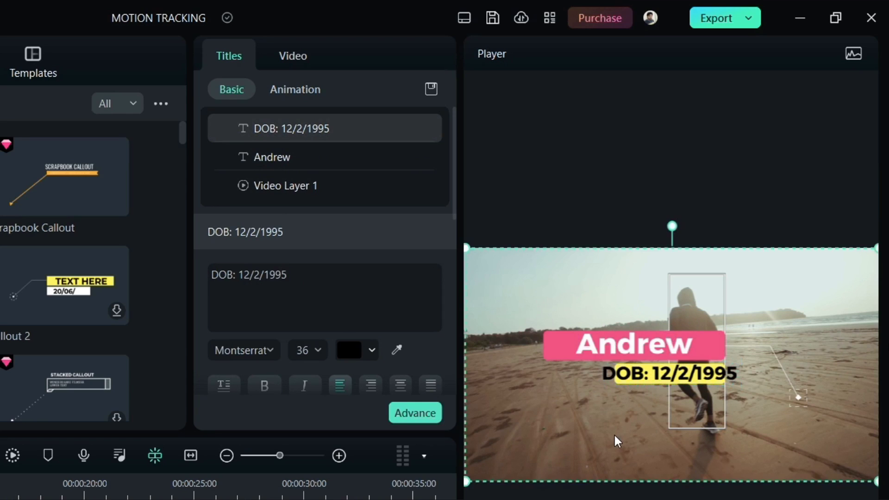
{"action": "left_click", "coordinate": [670, 349]}
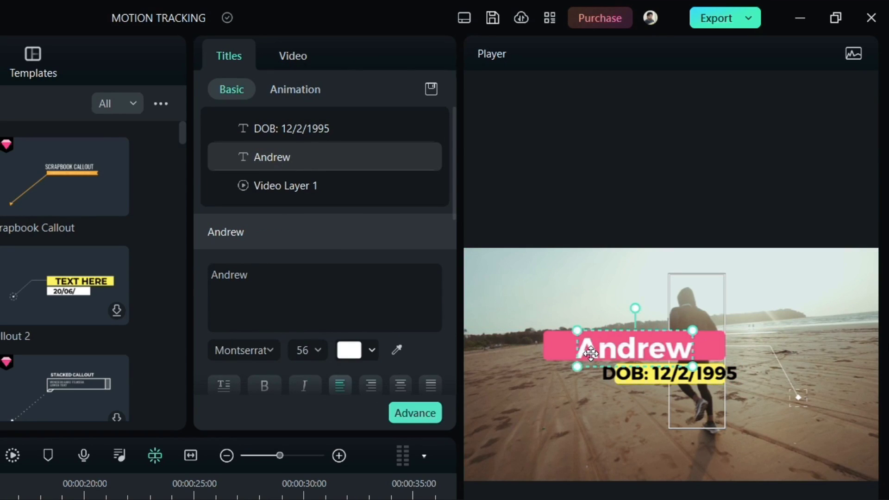
{"action": "left_click", "coordinate": [528, 304]}
{"action": "left_click", "coordinate": [593, 366]}
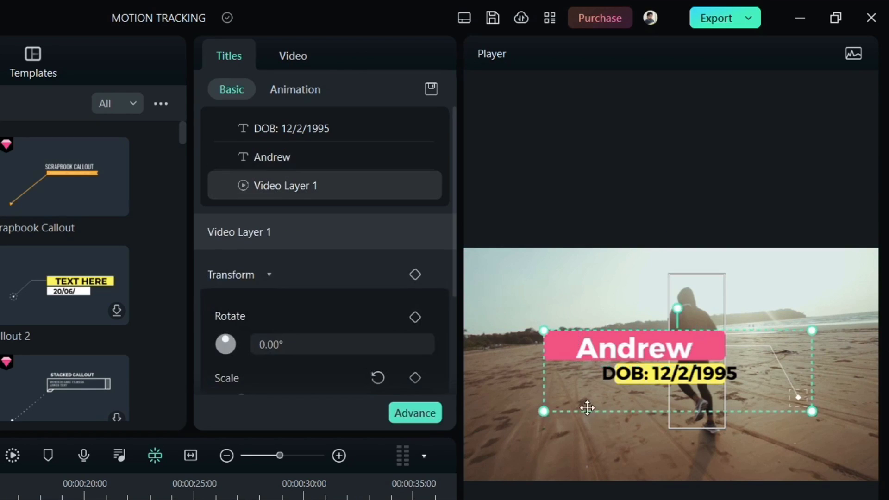
{"action": "left_click", "coordinate": [666, 376]}
{"action": "left_click_drag", "start_coordinate": [621, 386], "coordinate": [619, 382]}
{"action": "left_click_drag", "start_coordinate": [737, 381], "coordinate": [678, 368]}
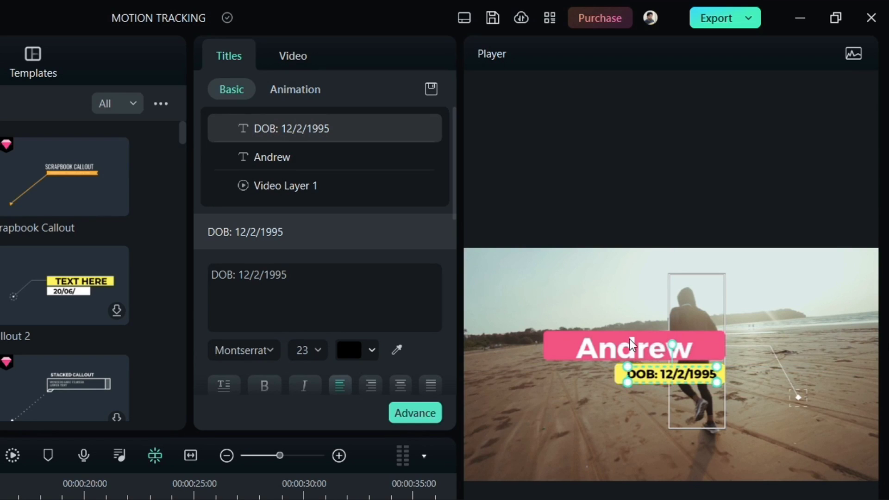
Nudge the name title slightly into place above the DOB line
{"action": "left_click", "coordinate": [627, 343]}
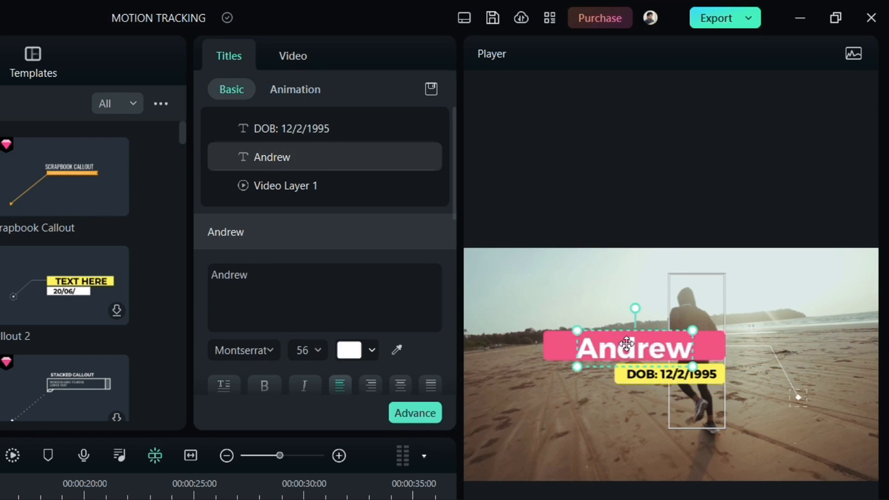
{"action": "left_click", "coordinate": [609, 308]}
{"action": "left_click", "coordinate": [620, 342]}
{"action": "left_click_drag", "start_coordinate": [624, 340], "coordinate": [630, 339]}
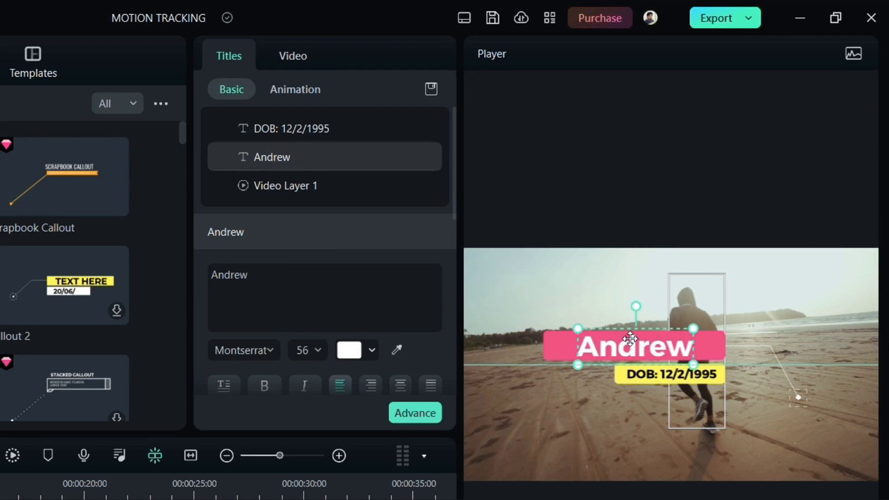
{"action": "left_click", "coordinate": [585, 293]}
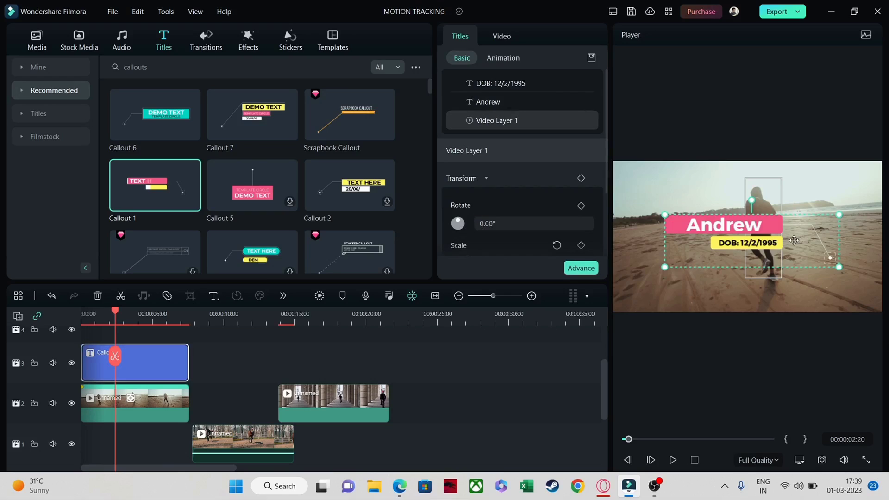
Set the beach clip's motion tracking Link Element to Callout 1
{"action": "left_click", "coordinate": [154, 401]}
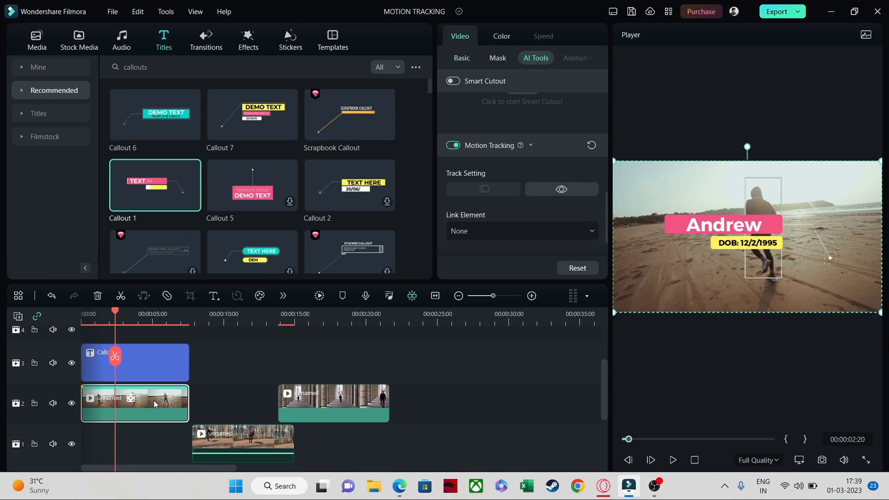
{"action": "left_click", "coordinate": [486, 233]}
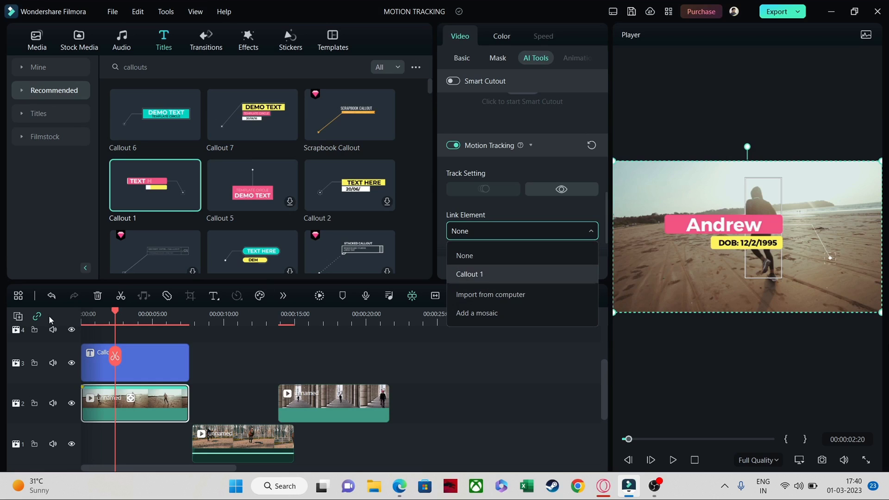
{"action": "left_click", "coordinate": [123, 316]}
{"action": "left_click", "coordinate": [477, 234]}
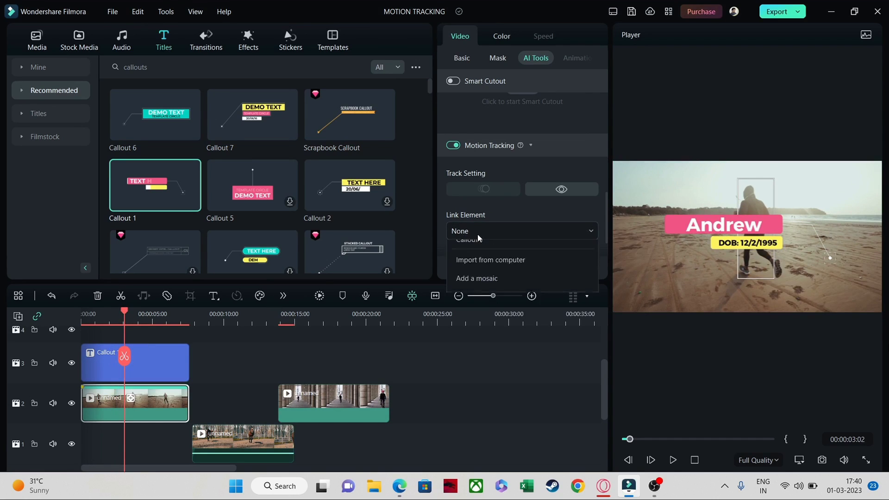
{"action": "left_click", "coordinate": [493, 275]}
Drag the callout's background bars layer to the top-left corner of the frame
{"action": "left_click", "coordinate": [755, 216]}
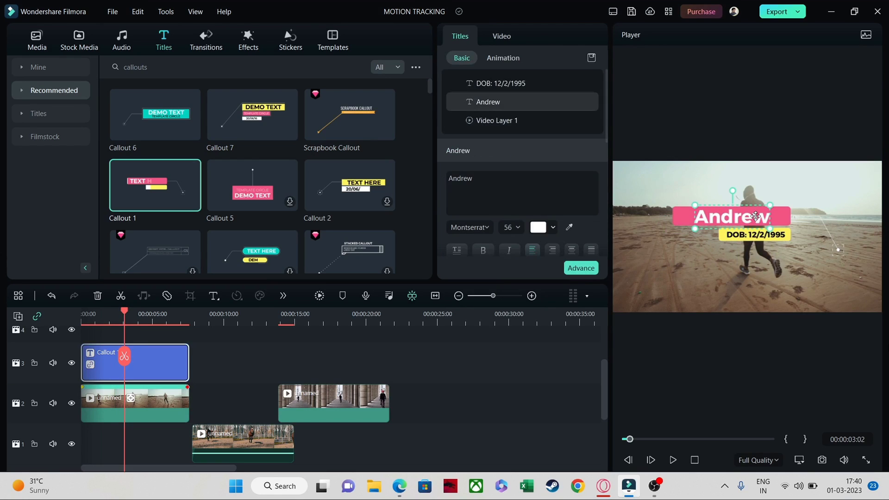
{"action": "left_click", "coordinate": [788, 270]}
{"action": "left_click", "coordinate": [801, 227]}
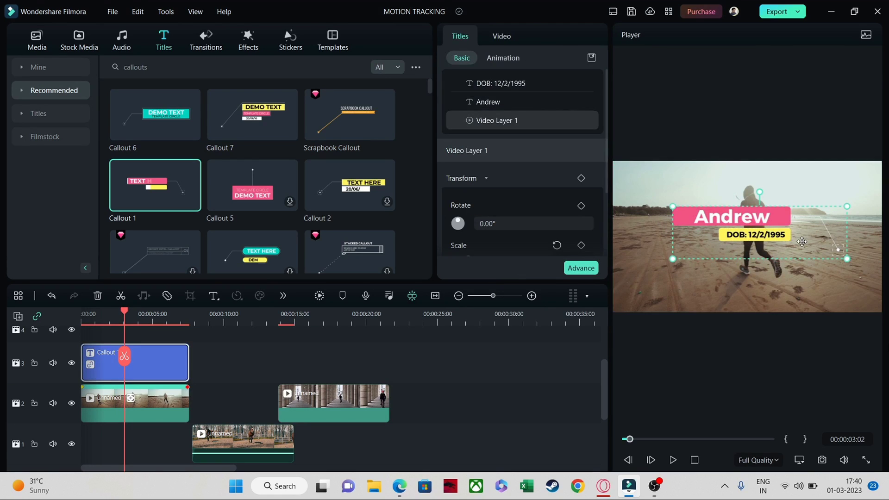
{"action": "left_click_drag", "start_coordinate": [802, 242], "coordinate": [784, 244]}
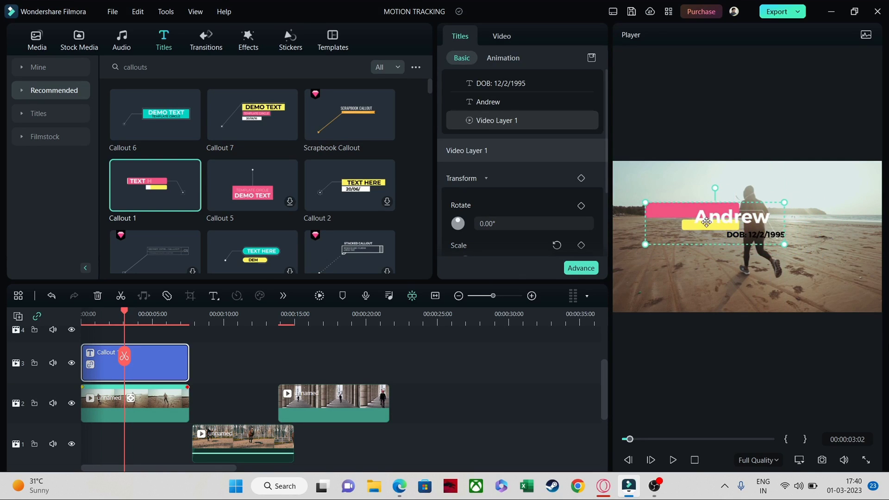
{"action": "left_click_drag", "start_coordinate": [672, 223], "coordinate": [652, 186]}
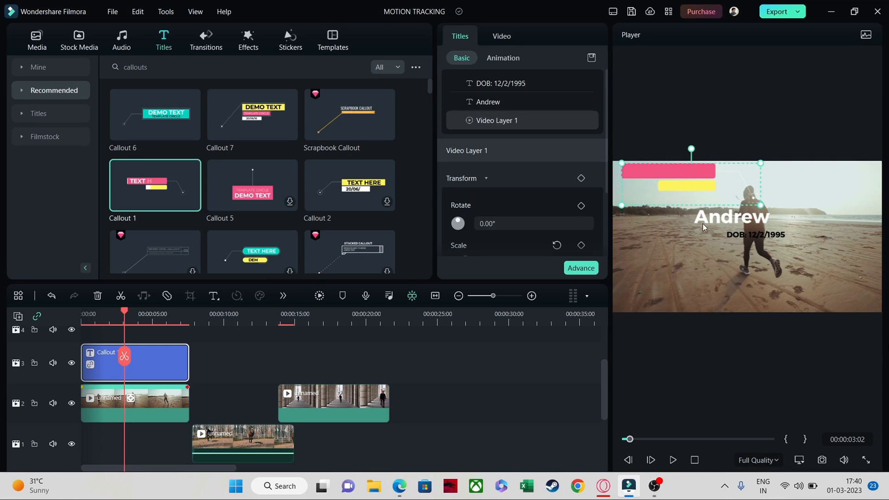
Place the name text on the pink bar and the DOB line beneath it
{"action": "left_click_drag", "start_coordinate": [717, 219], "coordinate": [654, 174]}
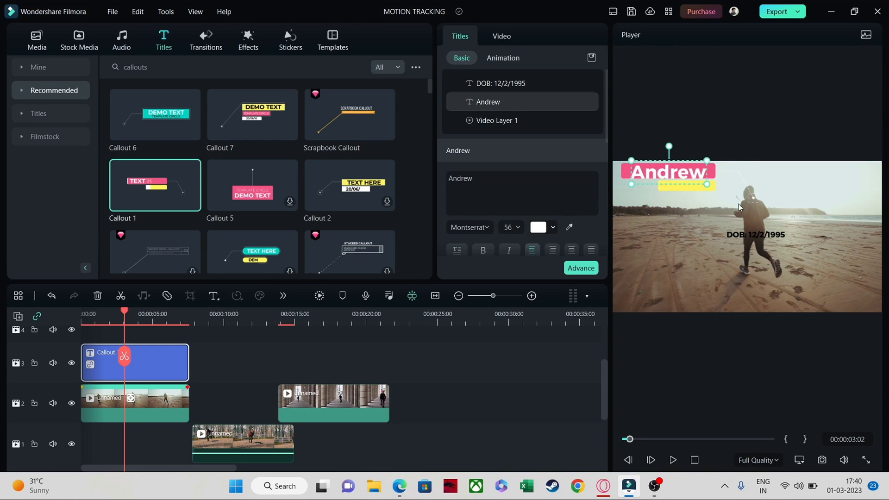
{"action": "left_click_drag", "start_coordinate": [753, 234], "coordinate": [687, 179]}
{"action": "left_click", "coordinate": [725, 274]}
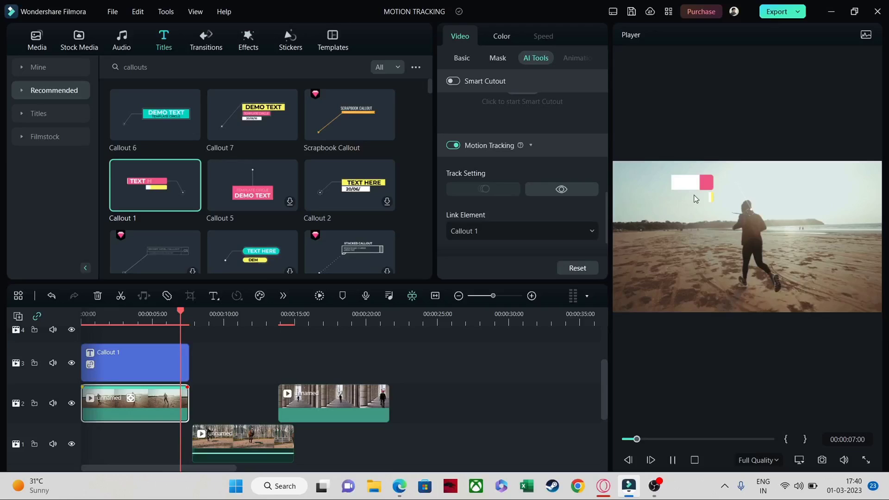
{"action": "key", "text": "space"}
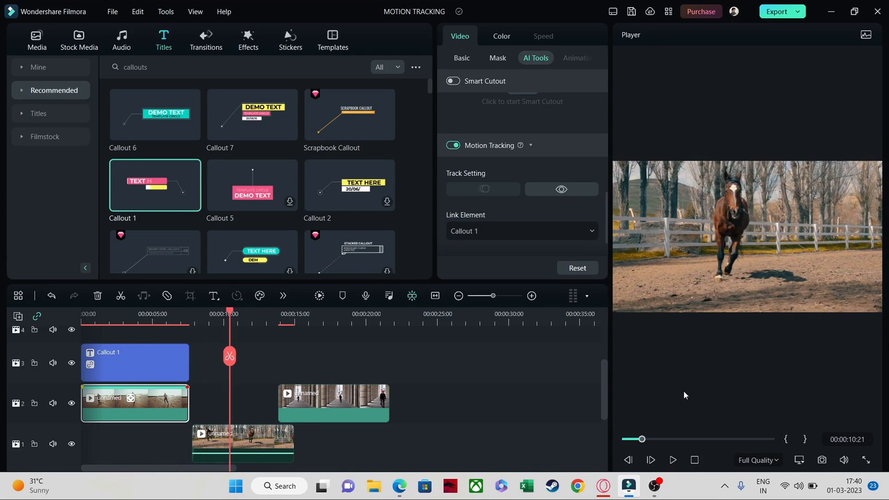